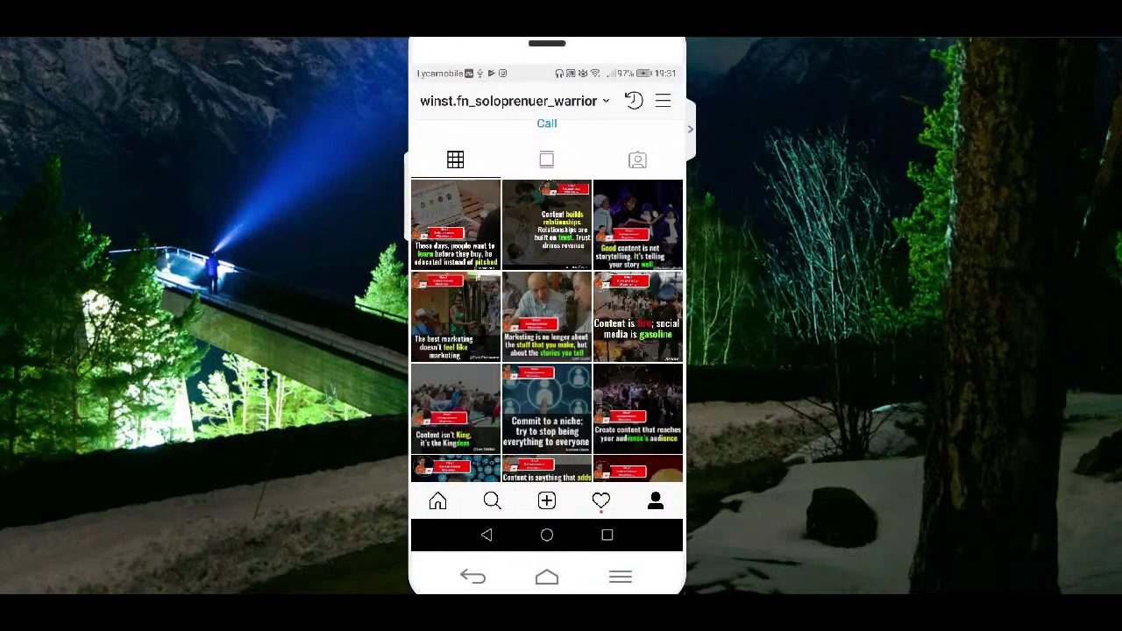
Preview the older posts: Content isn't King, Content builds relationships, and Nearly 50% affiliate traffic
drag(455, 408, 455, 408)
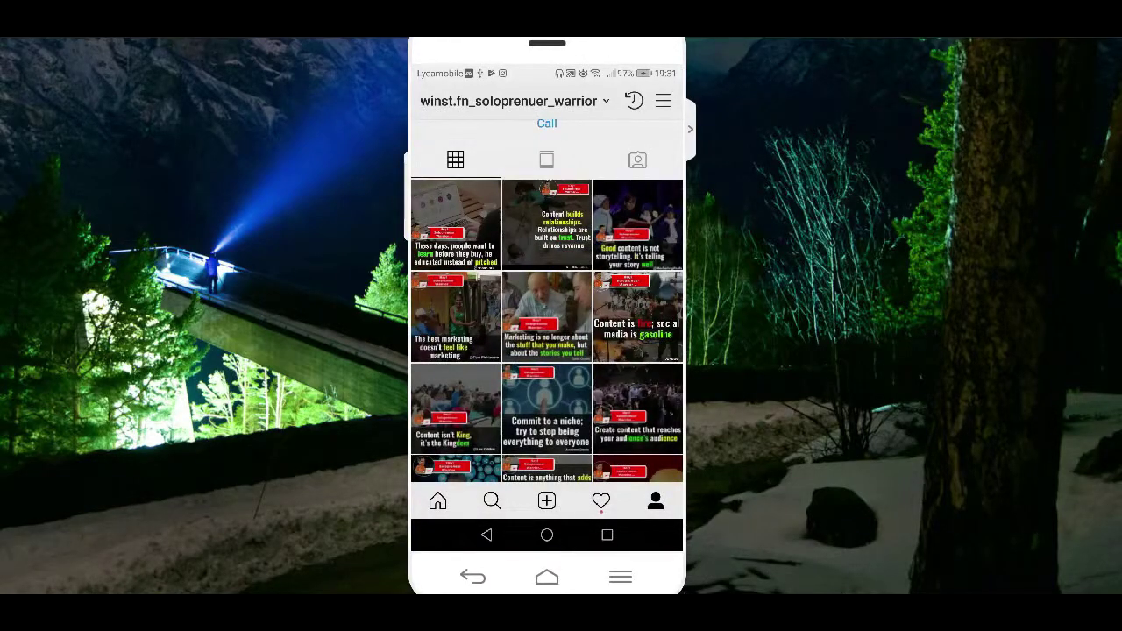
scroll(546, 333, down, 5)
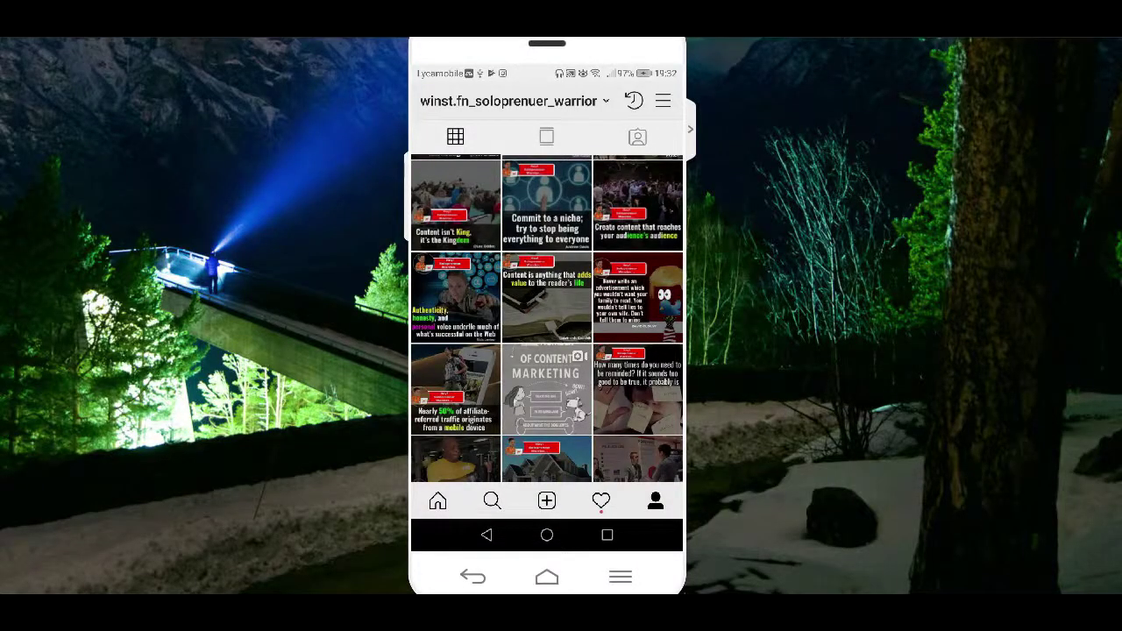
click(455, 203)
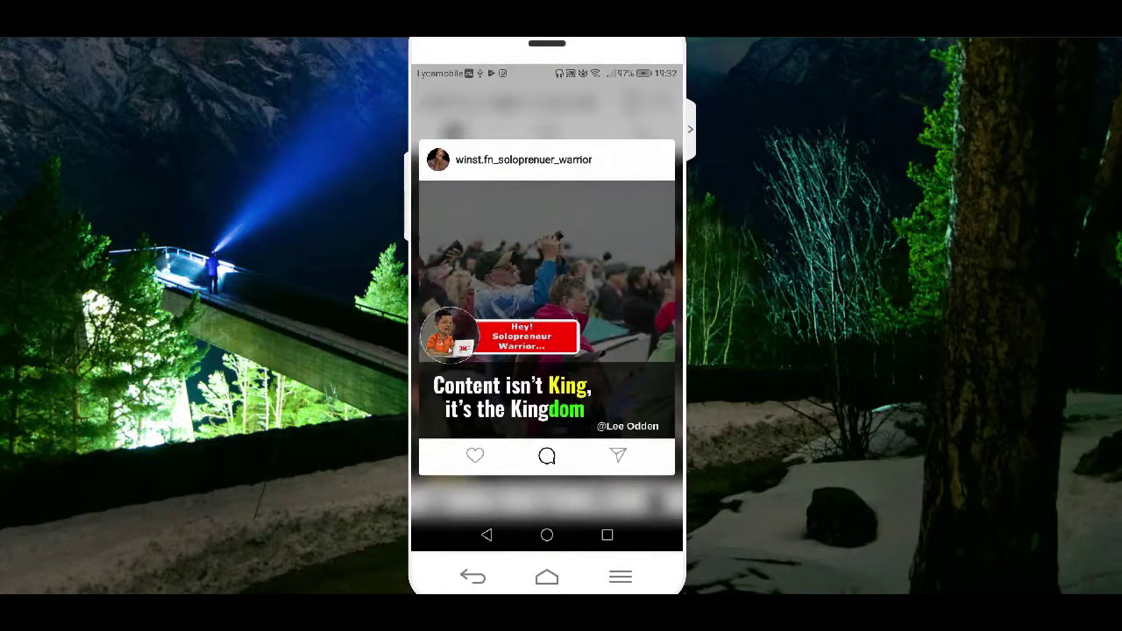
scroll(547, 324, up, 5)
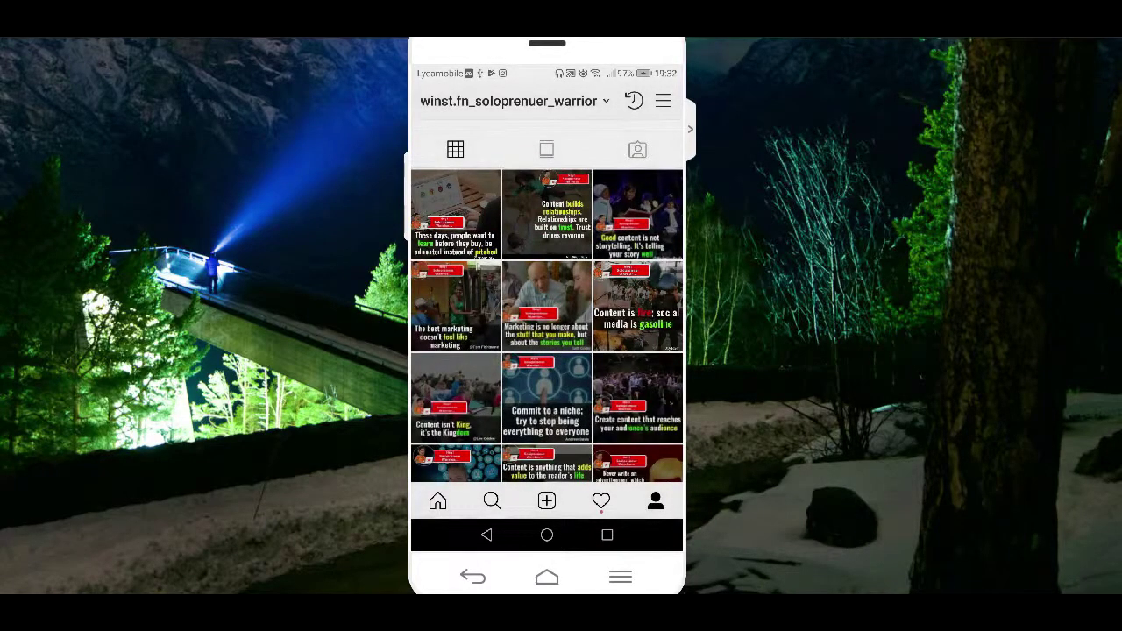
scroll(547, 324, up, 3)
click(546, 328)
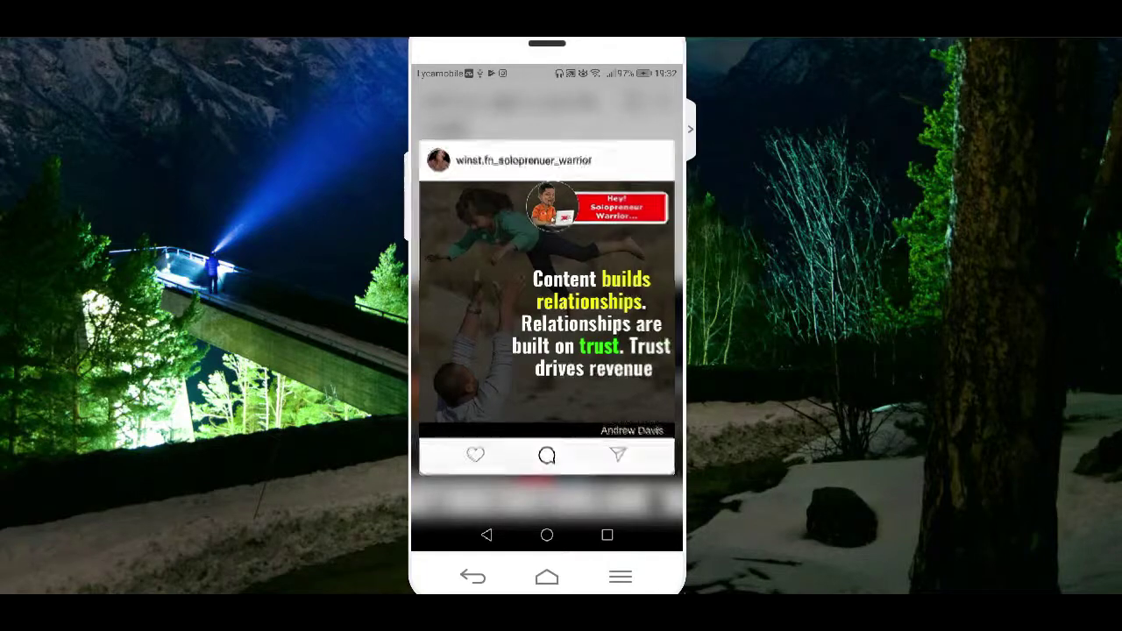
scroll(547, 350, down, 3)
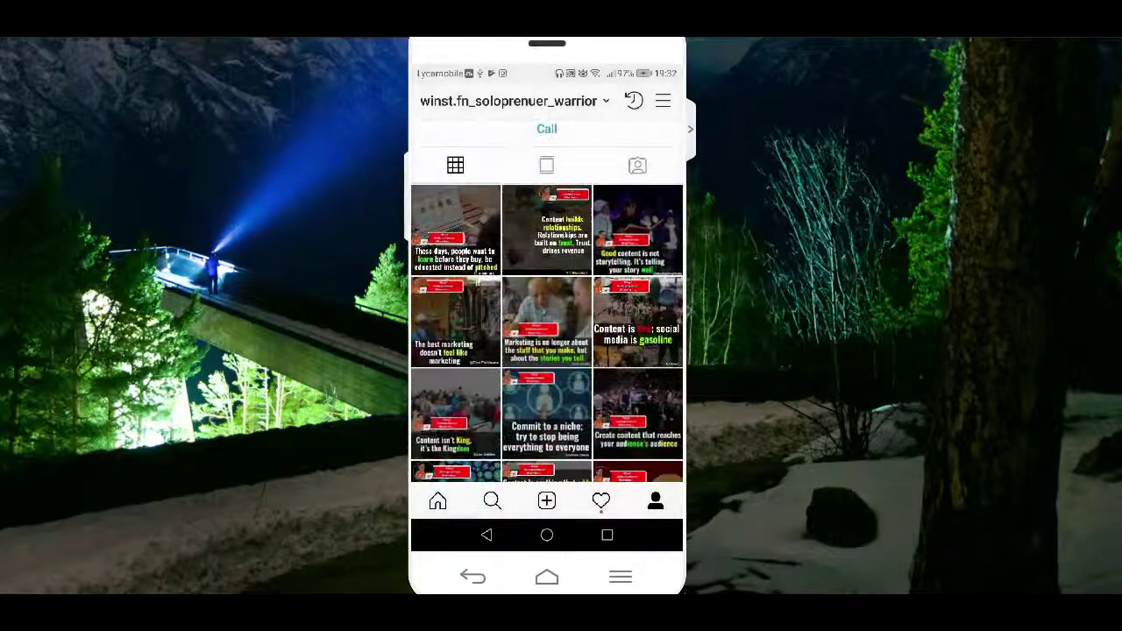
scroll(547, 325, down, 5)
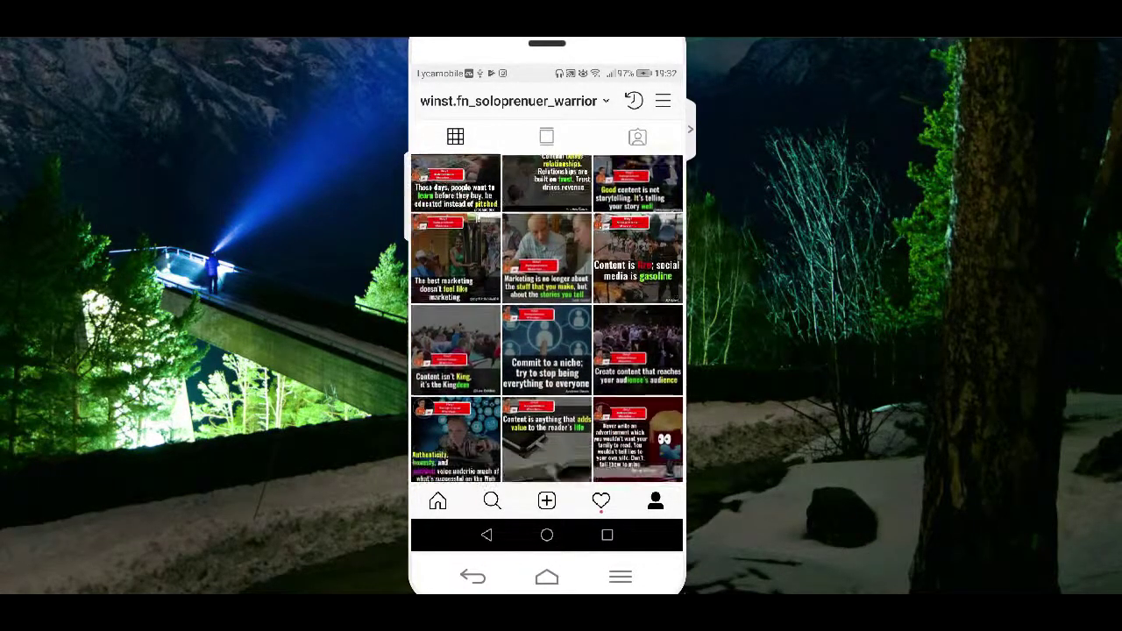
click(455, 308)
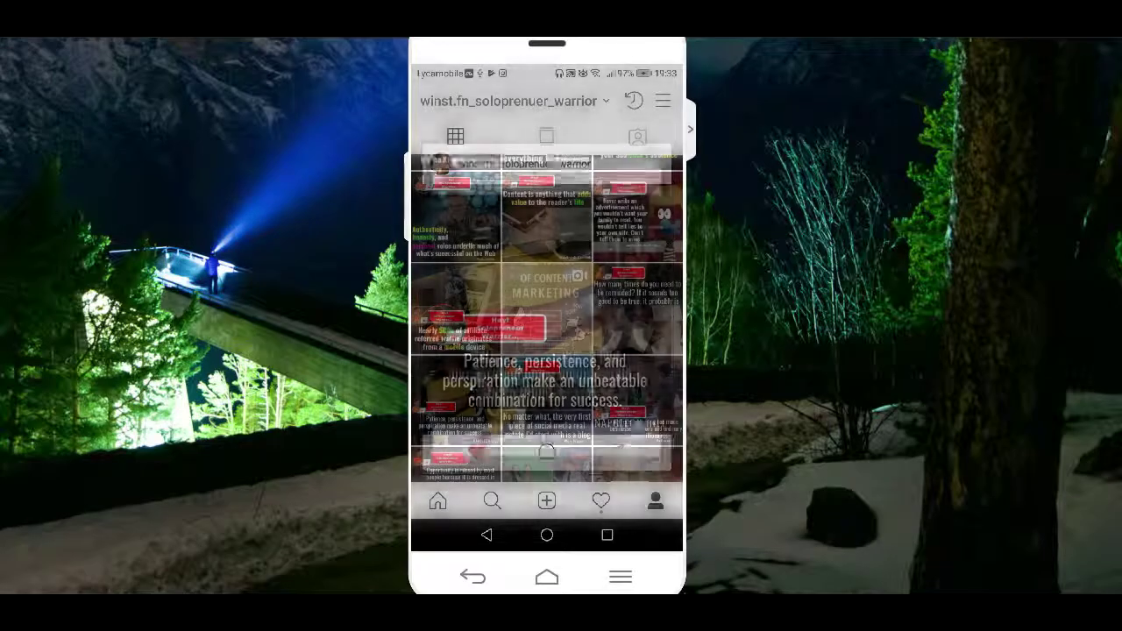
scroll(546, 315, down, 2)
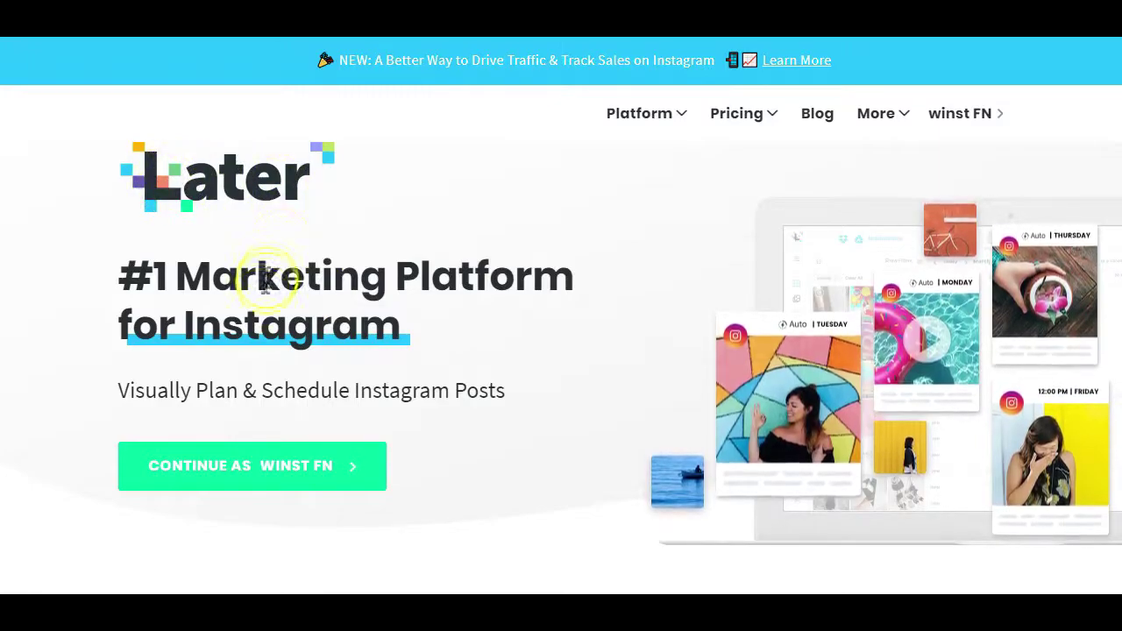
scroll(265, 403, down, 8)
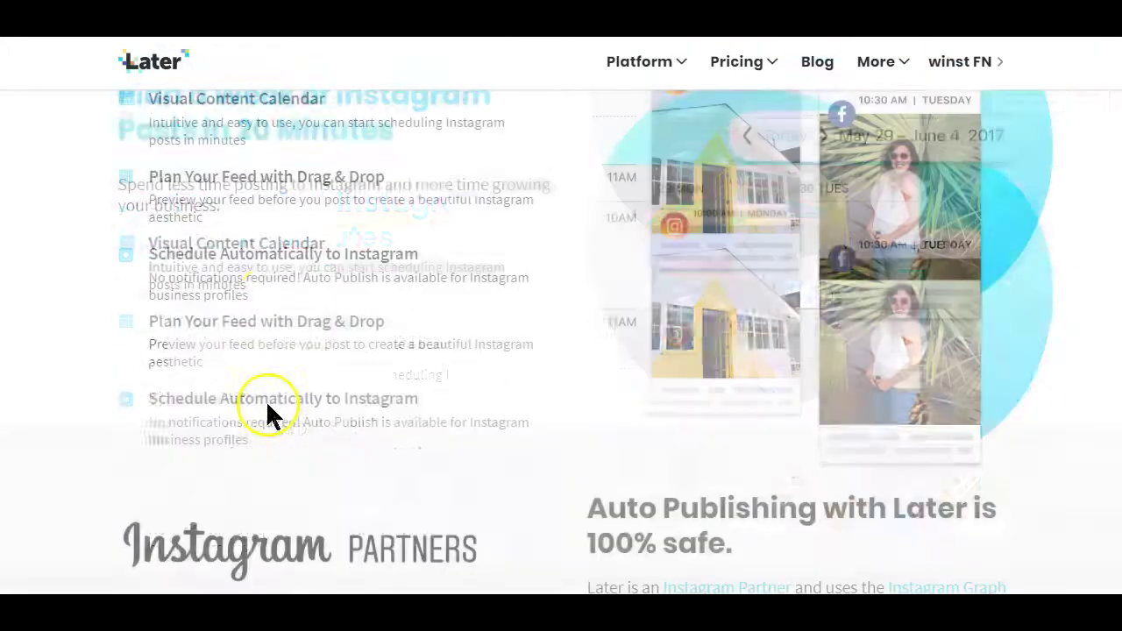
scroll(267, 405, down, 10)
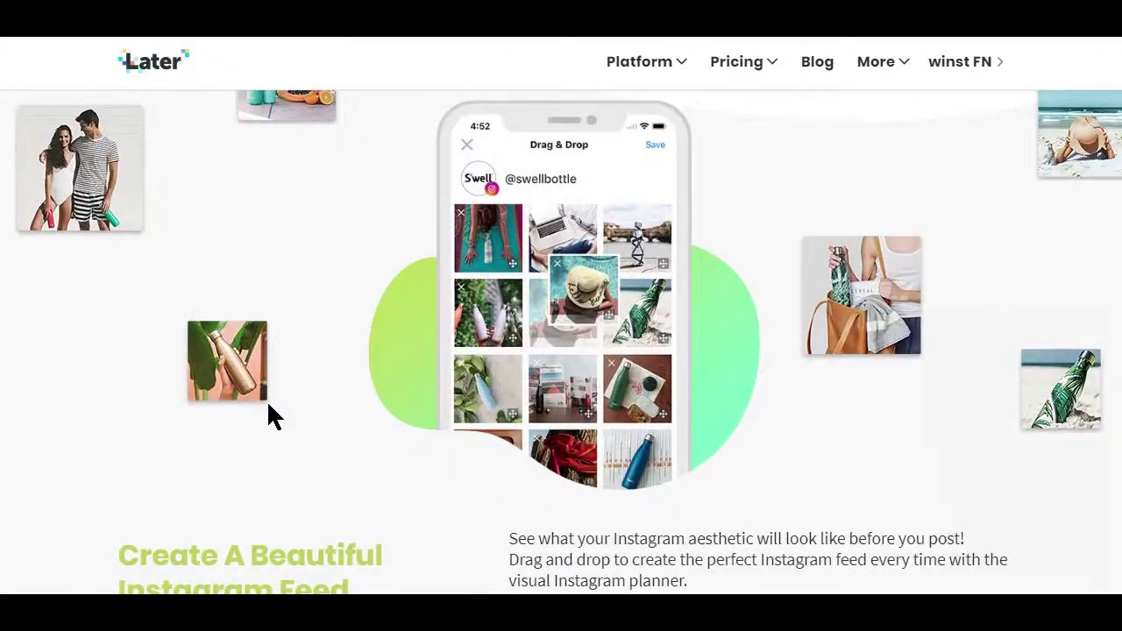
scroll(268, 406, down, 8)
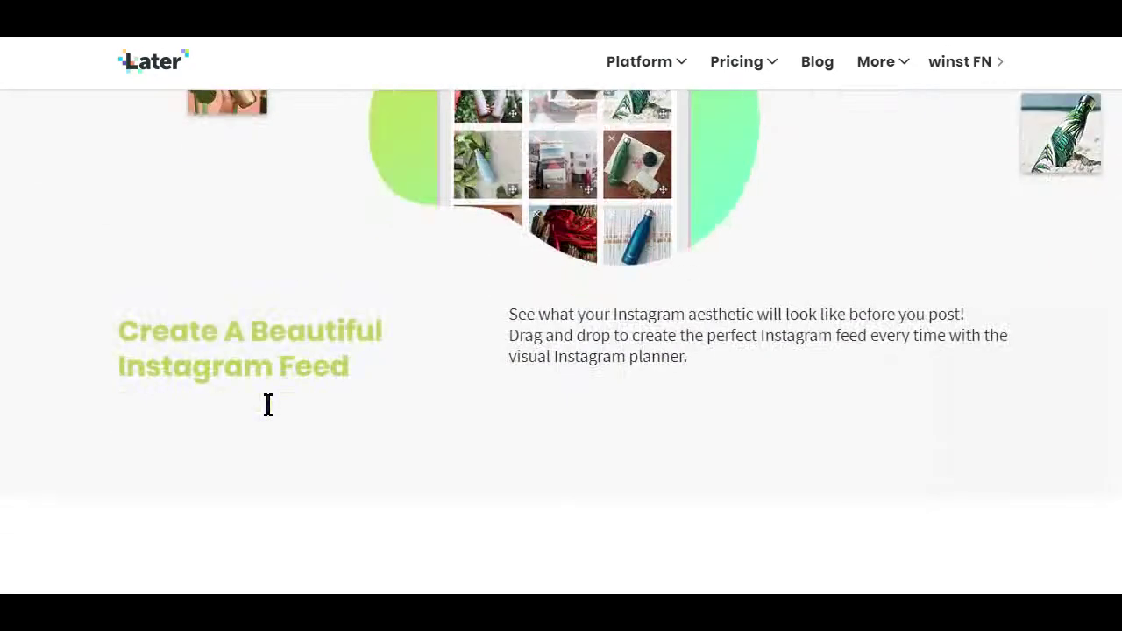
scroll(267, 405, down, 5)
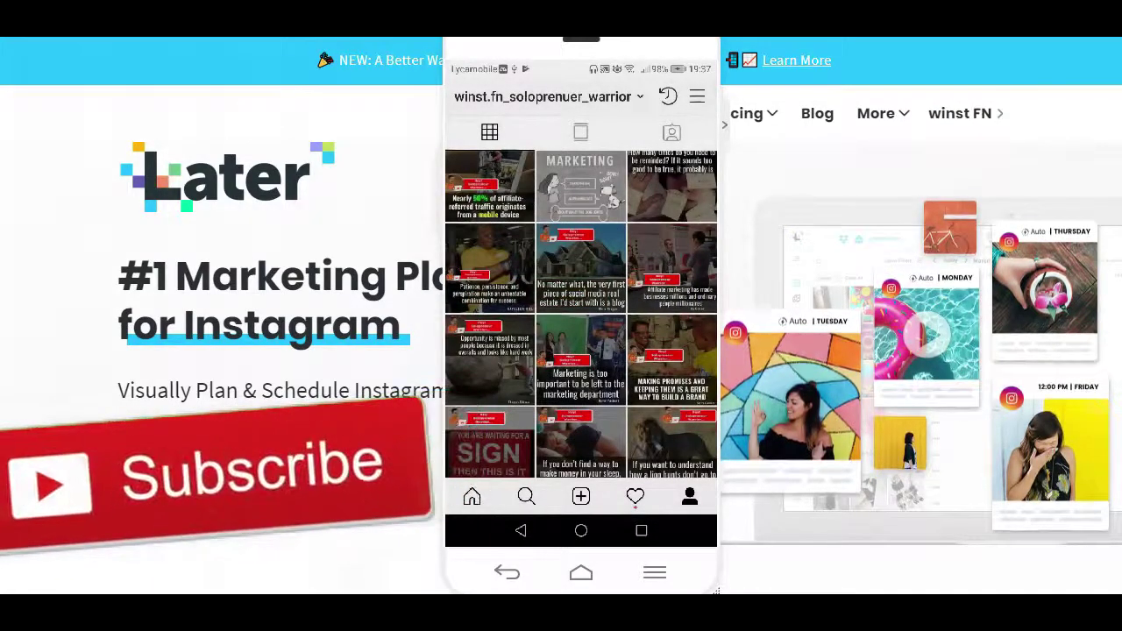
Scroll further down the mirrored Instagram profile grid
scroll(580, 316, down, 3)
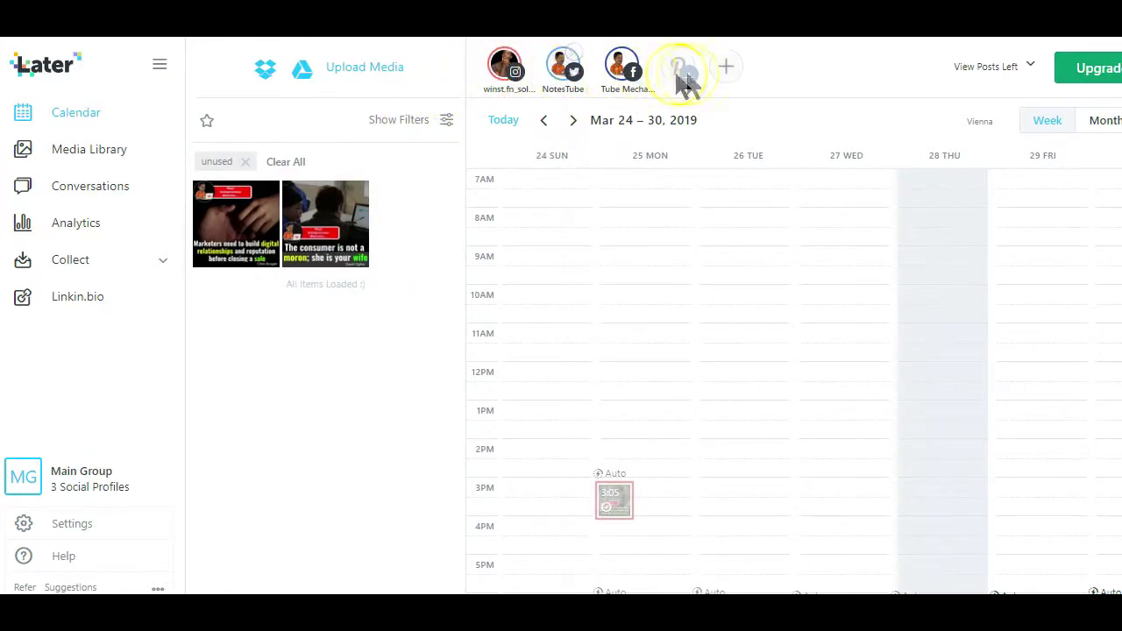
Start adding another social profile from the + beside the calendar's profile avatars
click(727, 67)
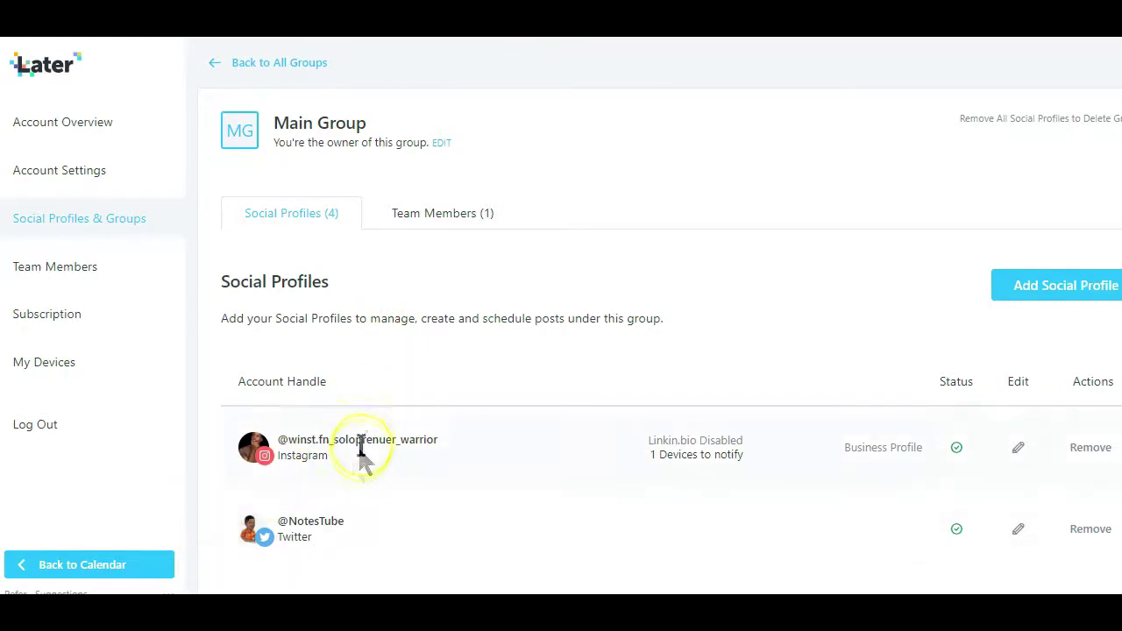
Confirm the Pinterest entry in the Social Profiles list and return to the calendar
scroll(363, 446, down, 2)
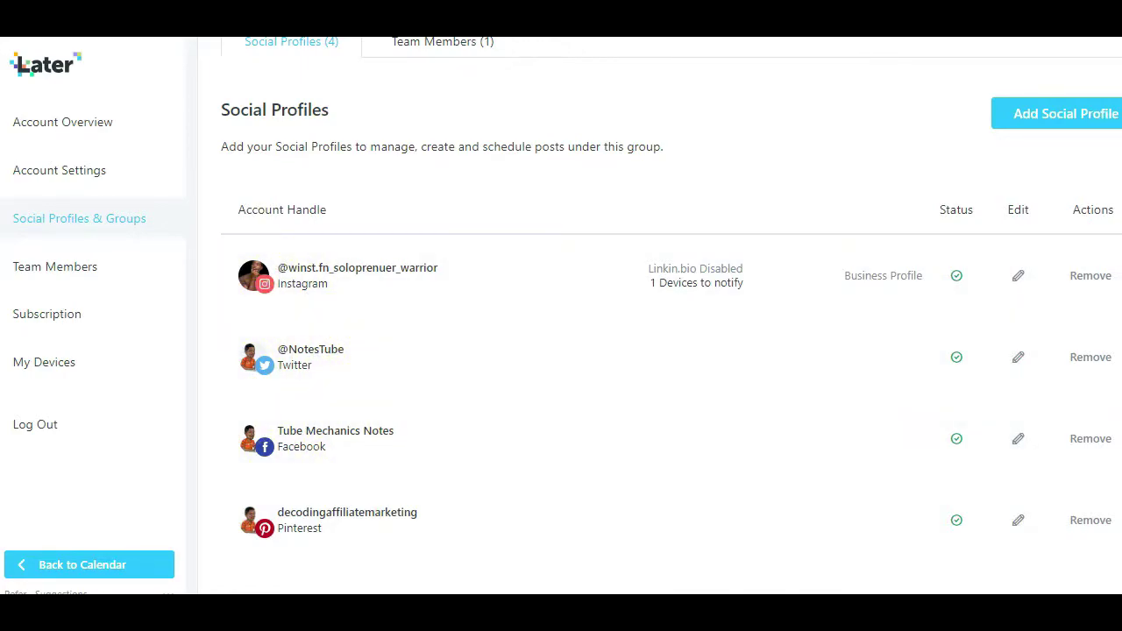
click(105, 561)
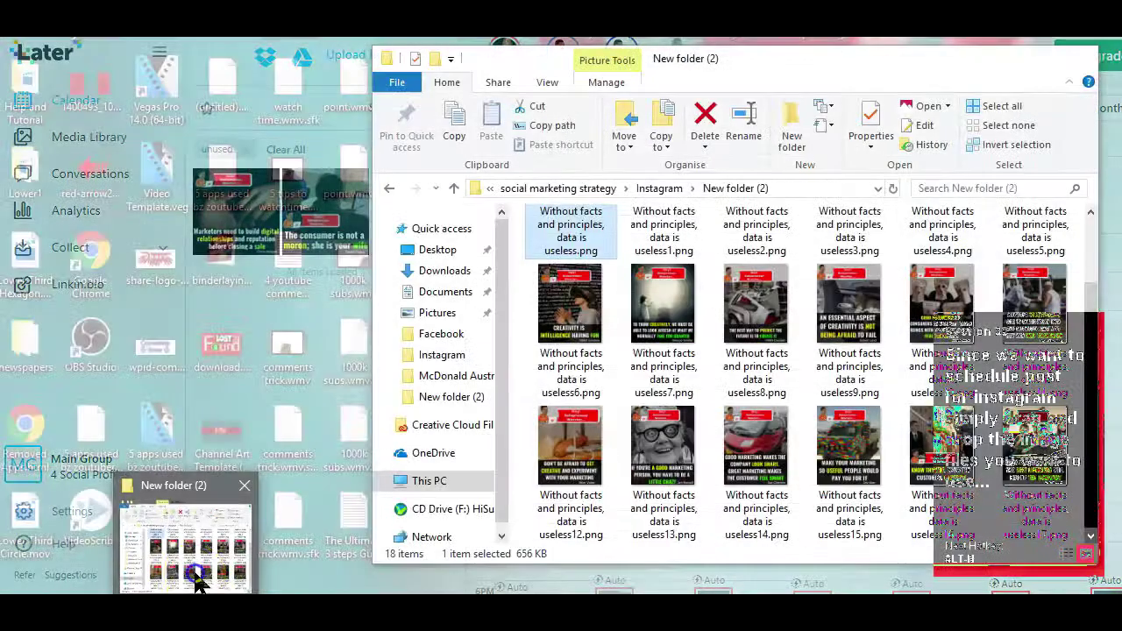
Select all 18 images in New folder (2) and drop them onto Later's media panel
click(195, 574)
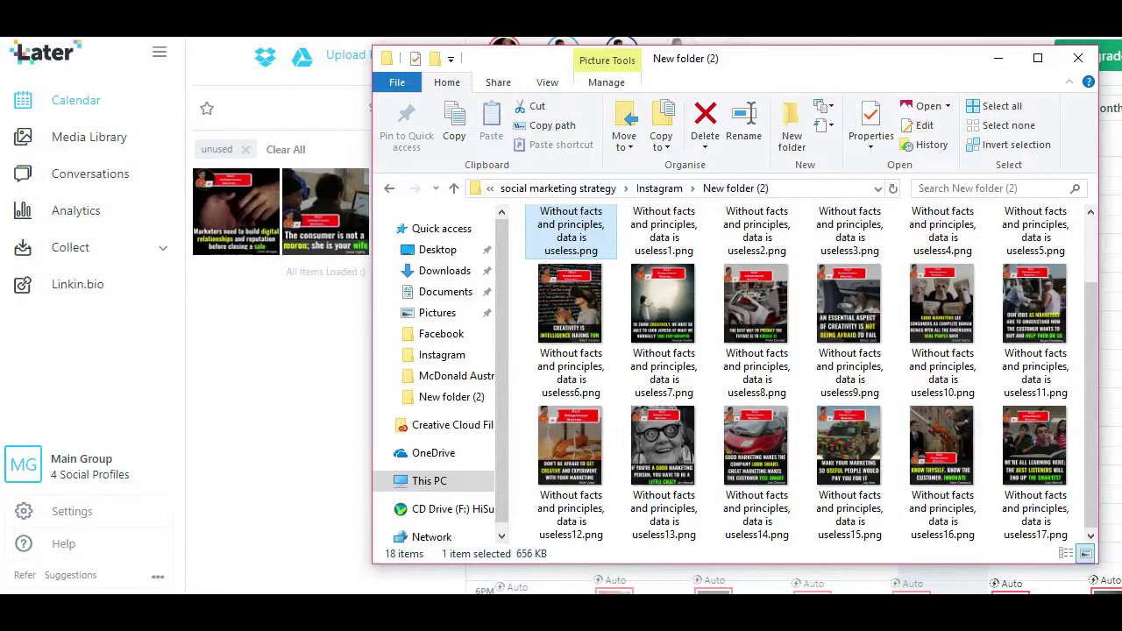
shift+click(1034, 474)
drag(1035, 474, 309, 368)
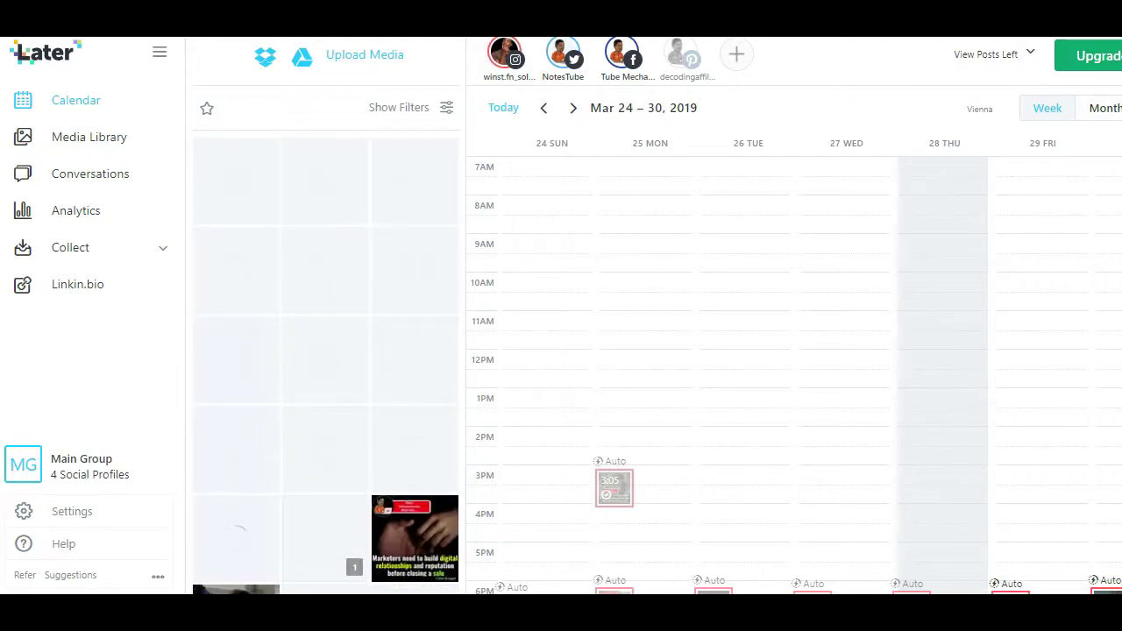
Bring the New folder (2) image folder back in front of Later
click(211, 560)
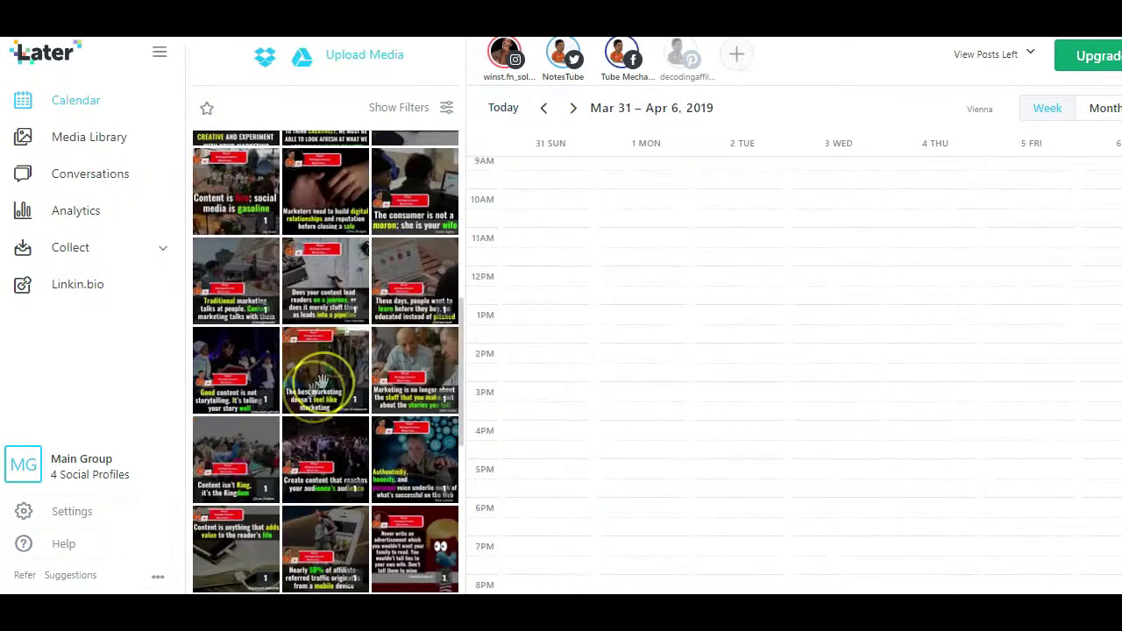
Place the content-journey image in Sunday's 6PM slot and paste its caption with hashtags
drag(234, 440, 566, 391)
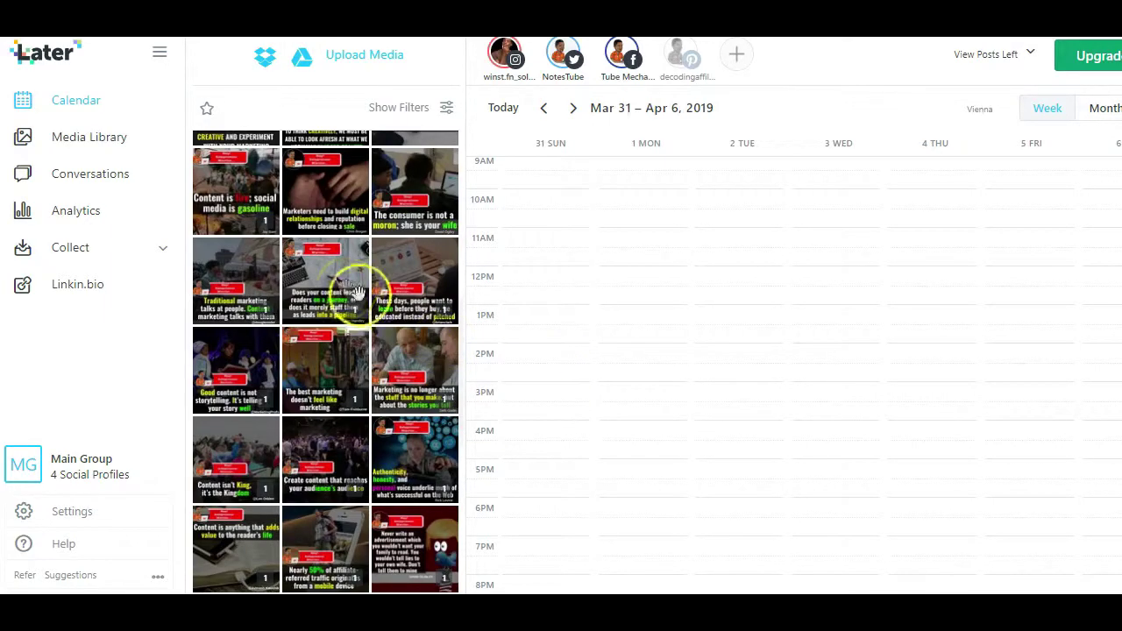
drag(275, 390, 562, 496)
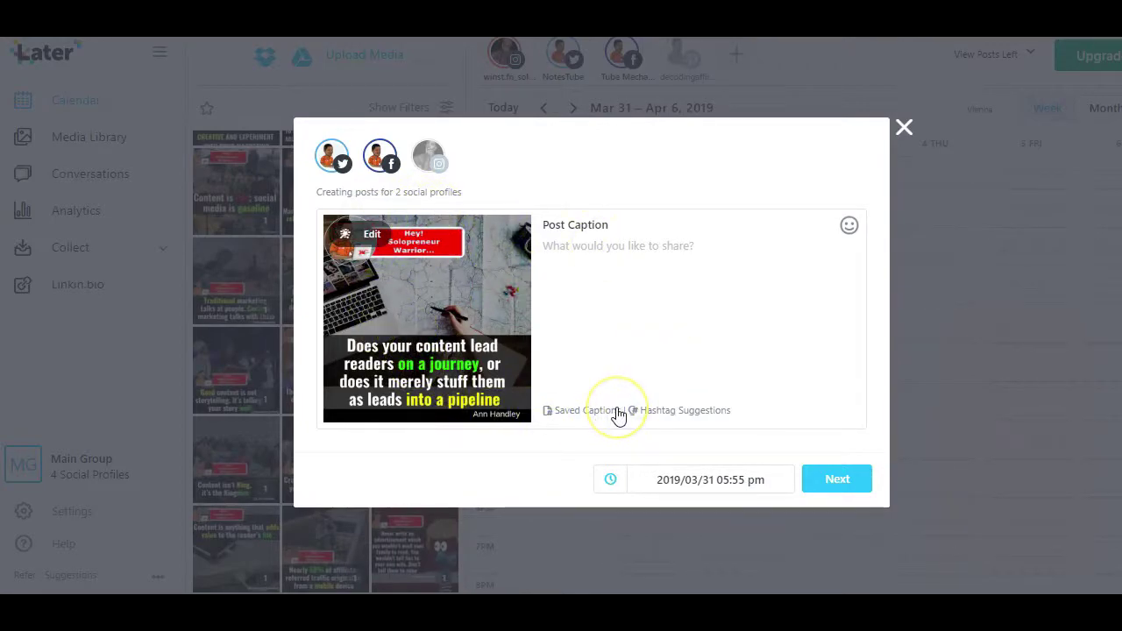
click(593, 316)
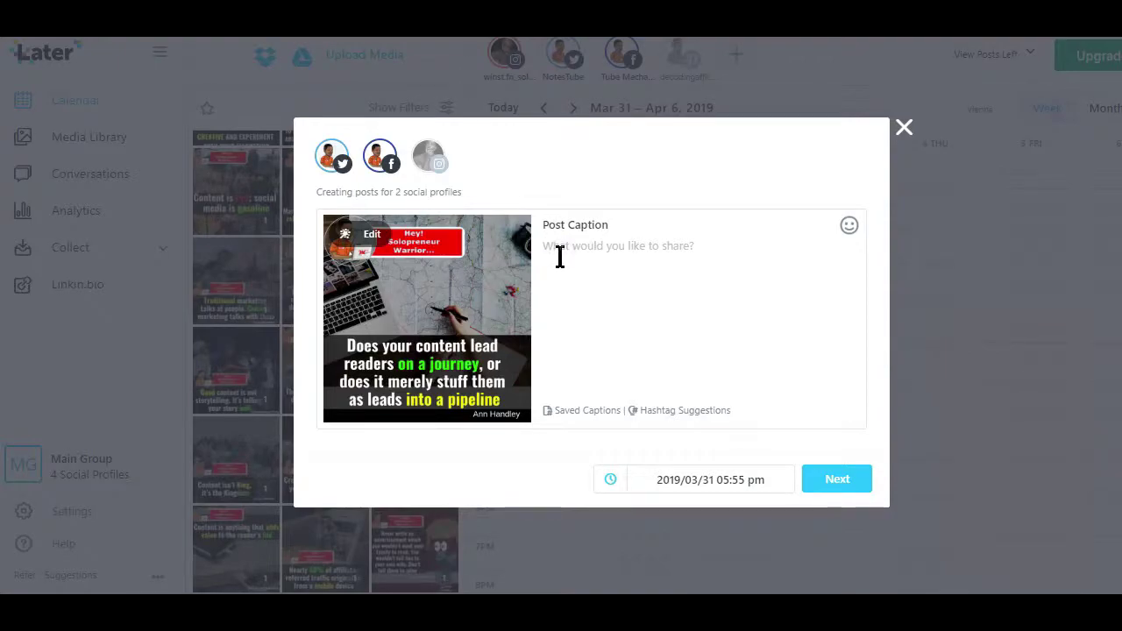
key(ctrl+v)
Keep the date 2019/03/31 05:55 pm and create the posts for both profiles
click(716, 487)
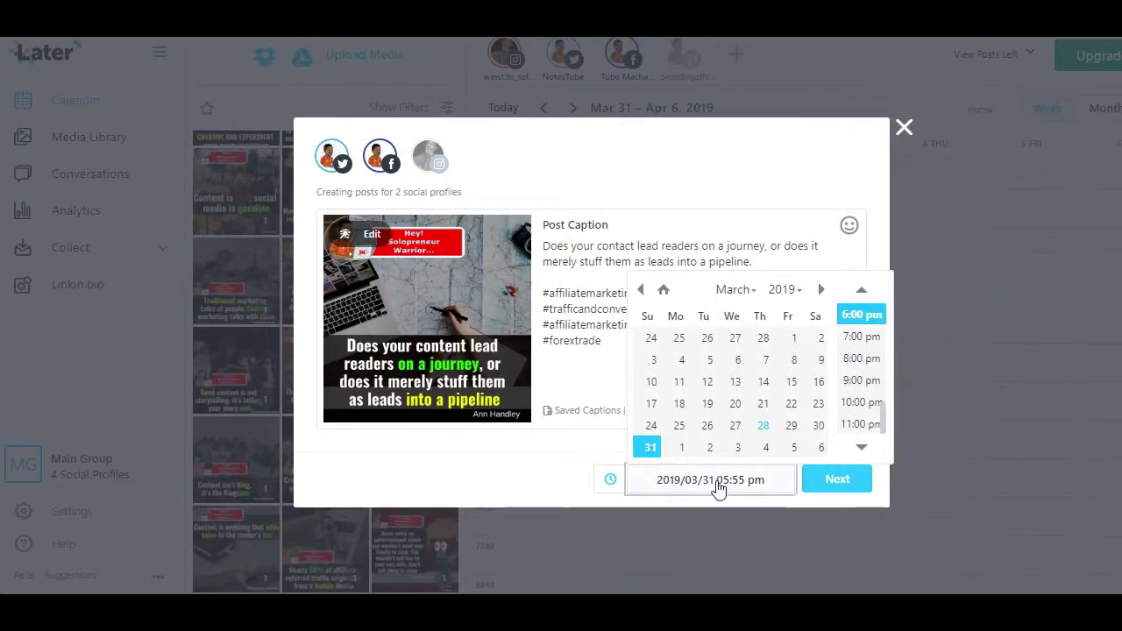
click(716, 491)
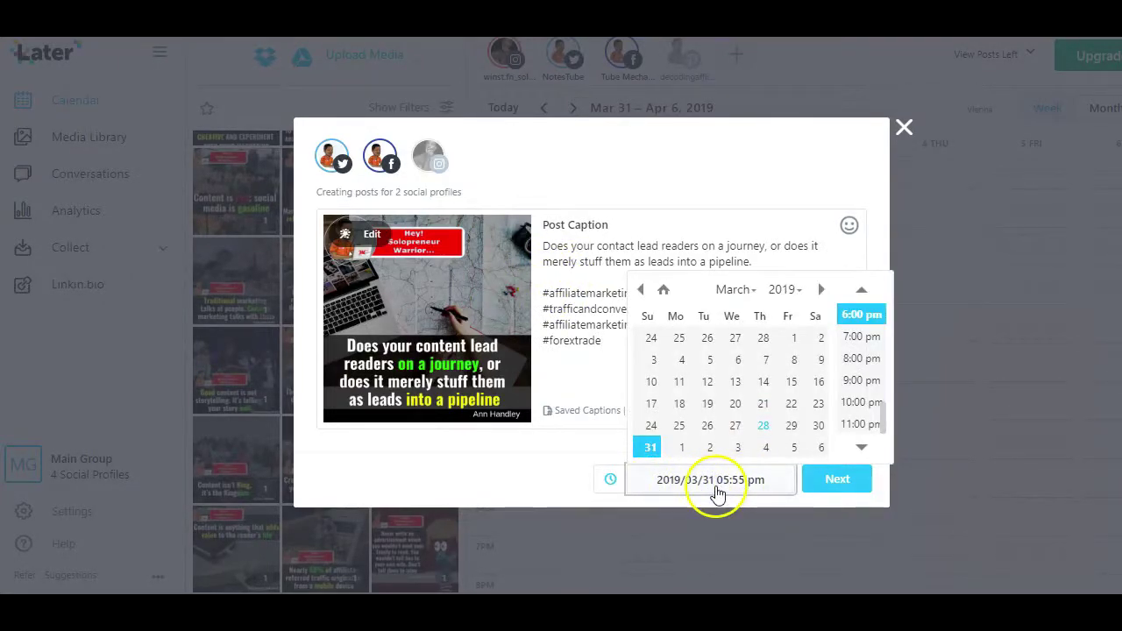
click(826, 482)
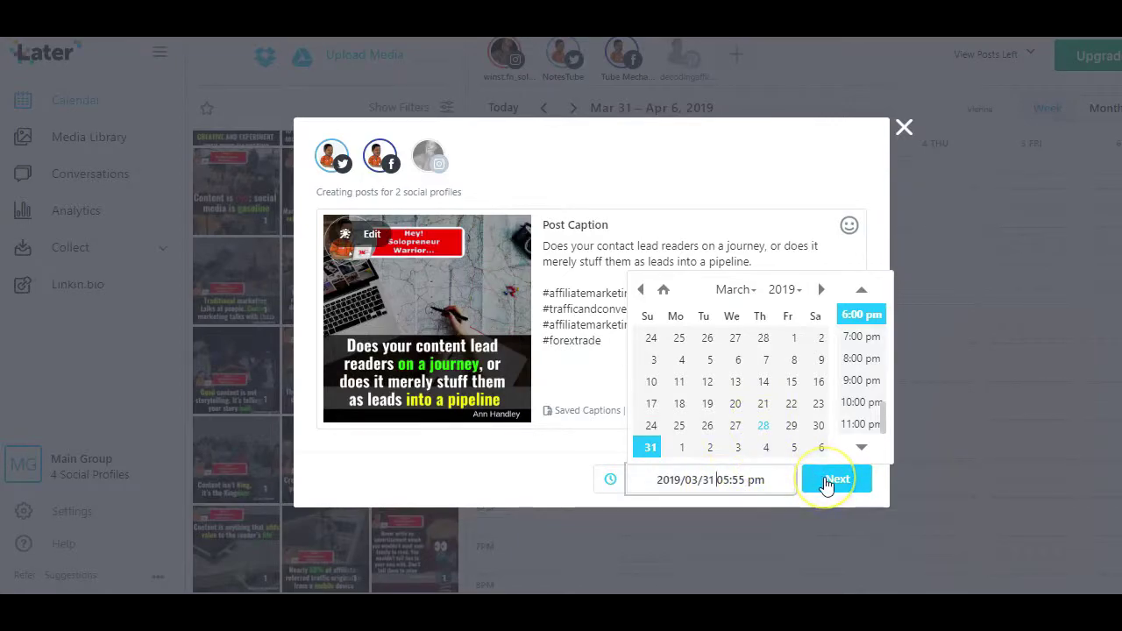
click(827, 482)
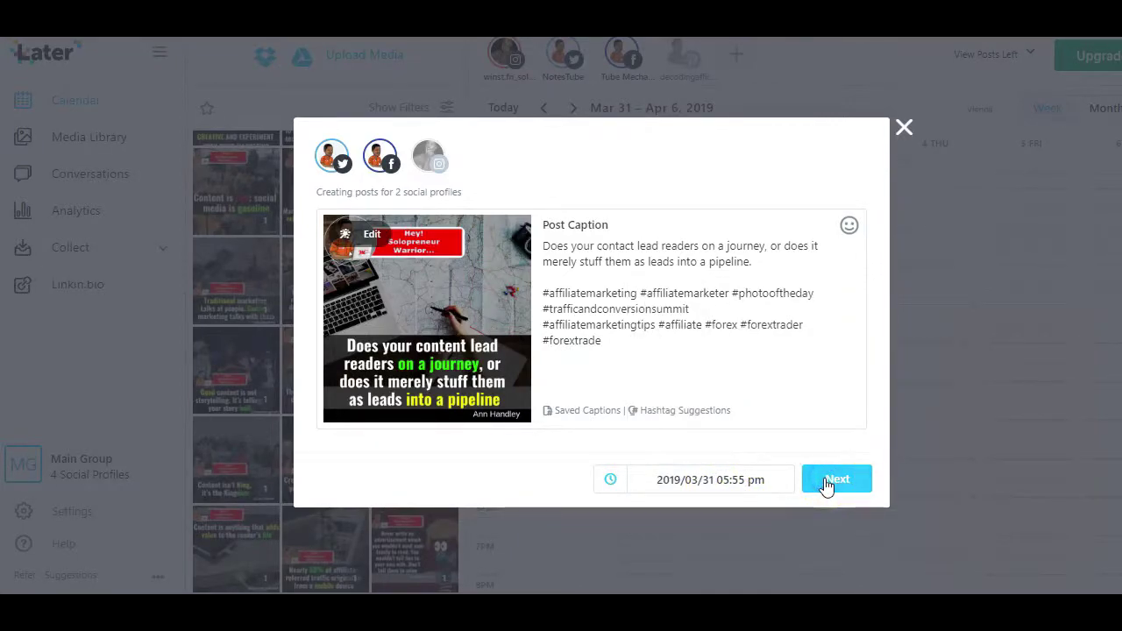
click(826, 482)
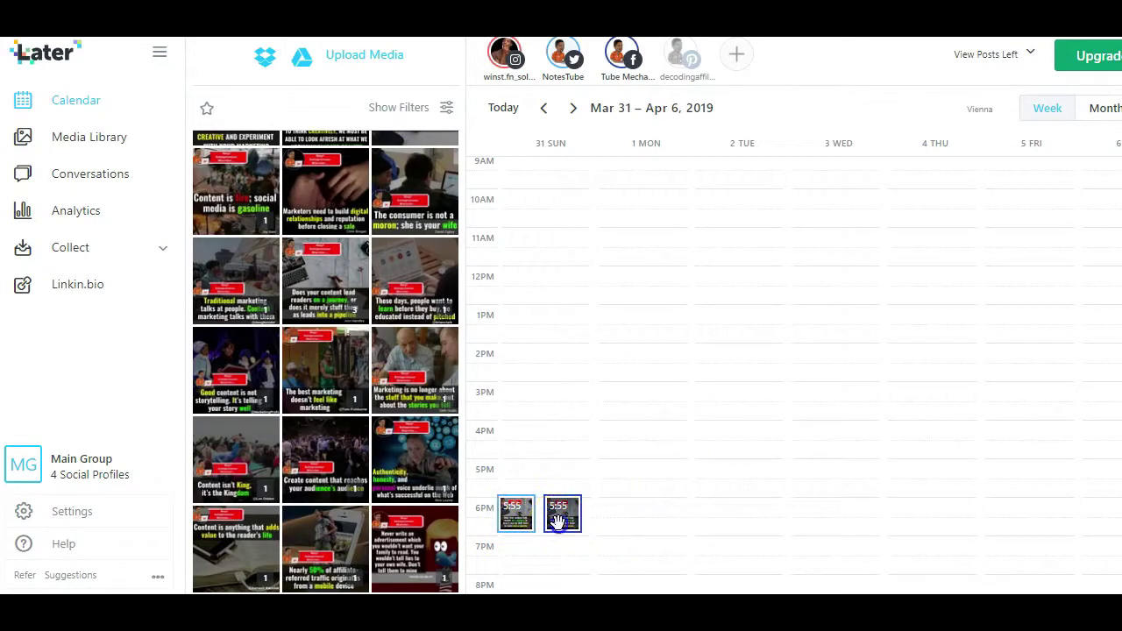
Move the second Sunday 6PM post to Tuesday's 6PM slot
drag(558, 520, 705, 517)
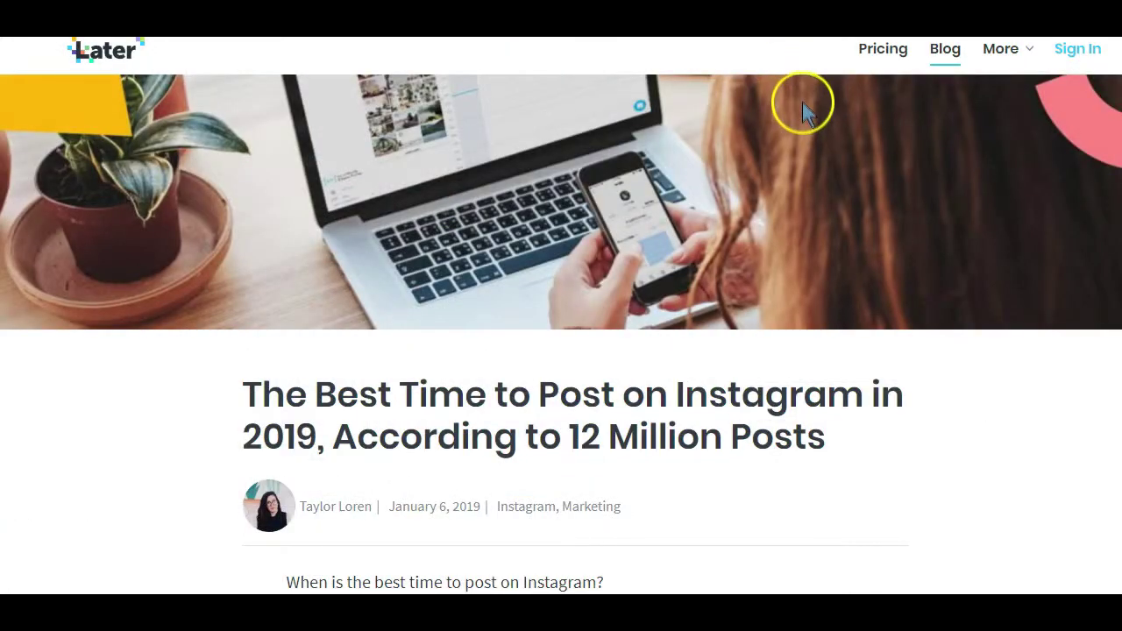
scroll(801, 103, down, 3)
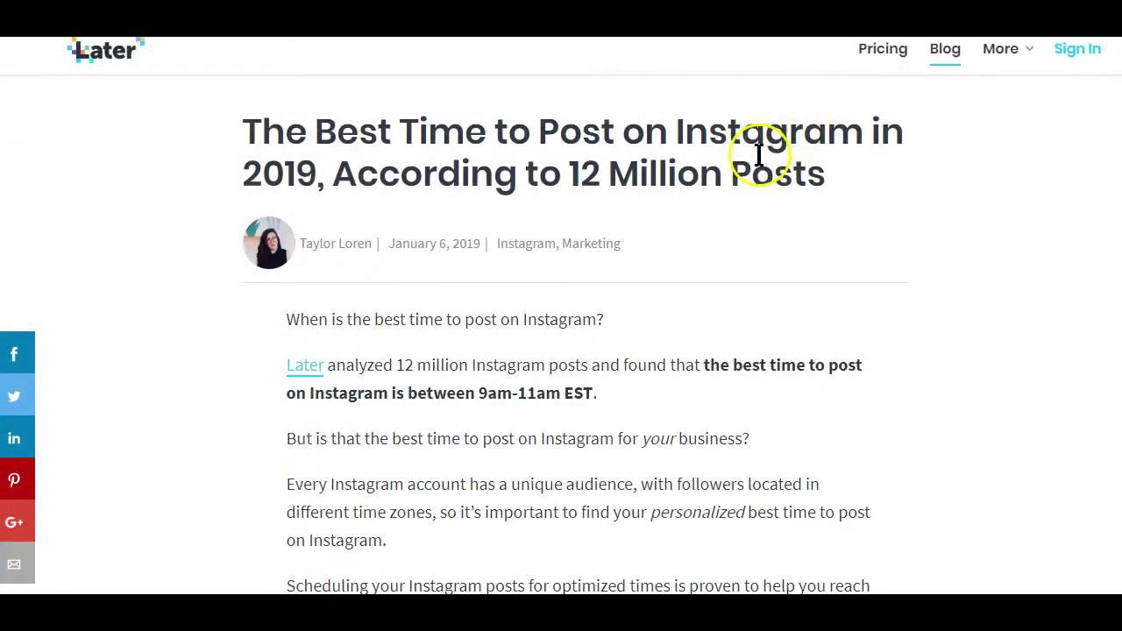
scroll(759, 155, down, 6)
scroll(759, 160, down, 5)
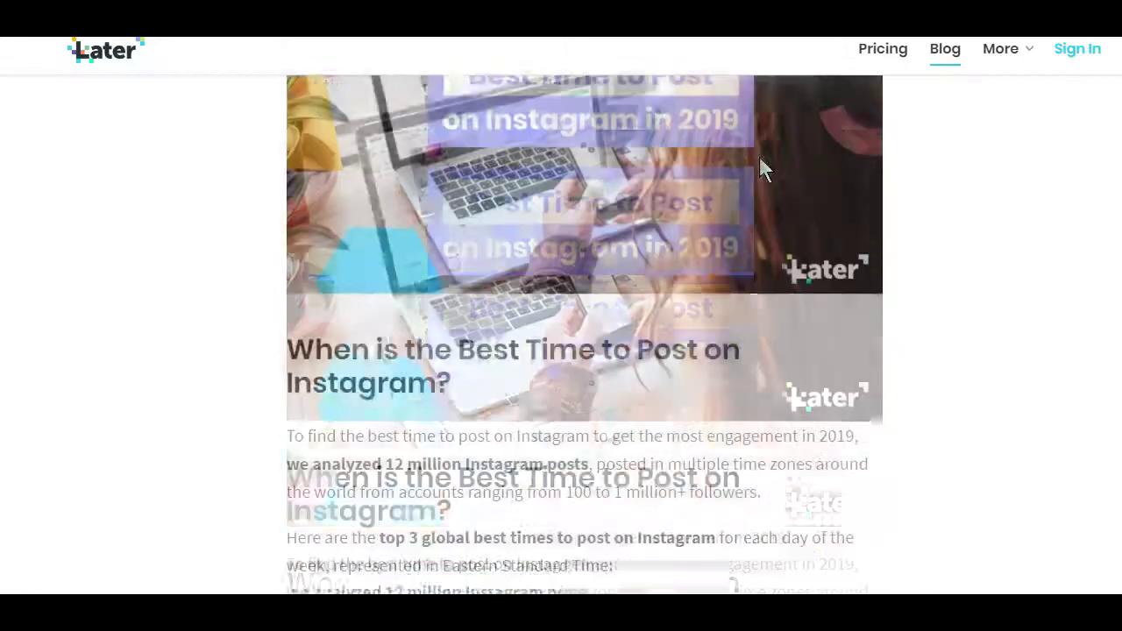
scroll(759, 159, down, 4)
scroll(759, 168, down, 2)
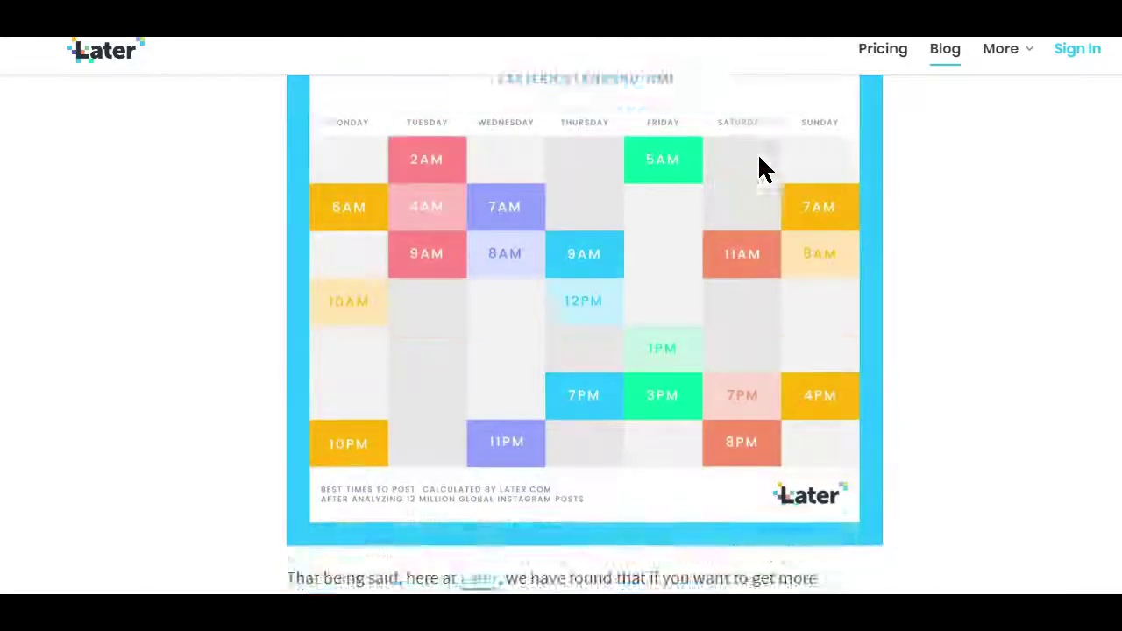
scroll(646, 153, up, 1)
scroll(646, 153, up, 20)
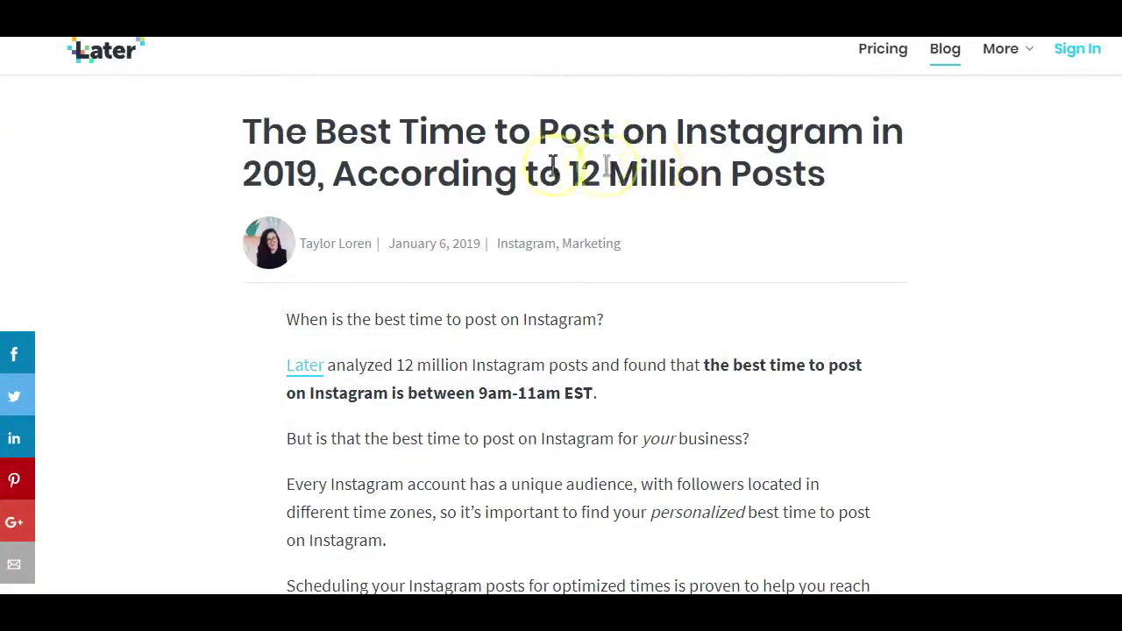
click(565, 171)
drag(565, 172, 811, 175)
scroll(808, 175, down, 7)
scroll(812, 186, down, 5)
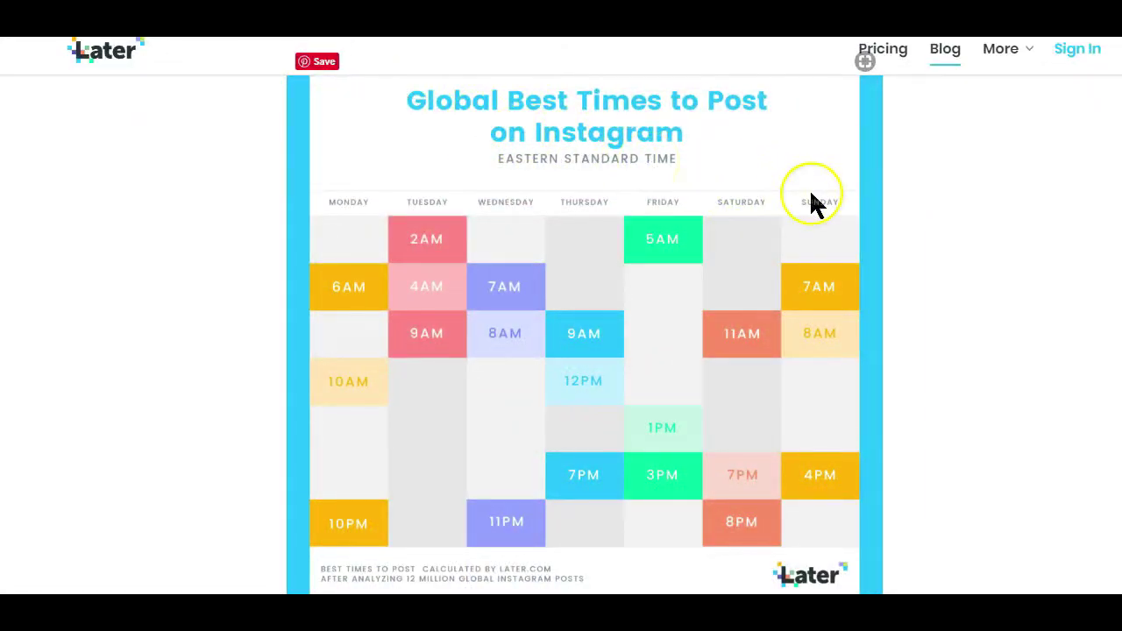
scroll(814, 203, down, 5)
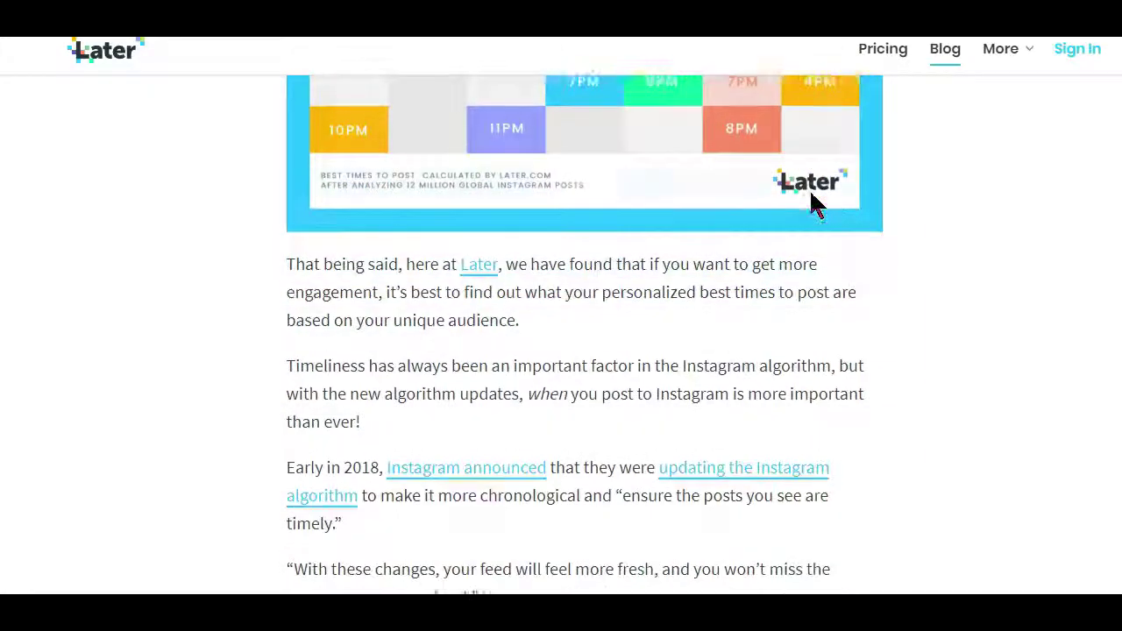
scroll(811, 194, down, 10)
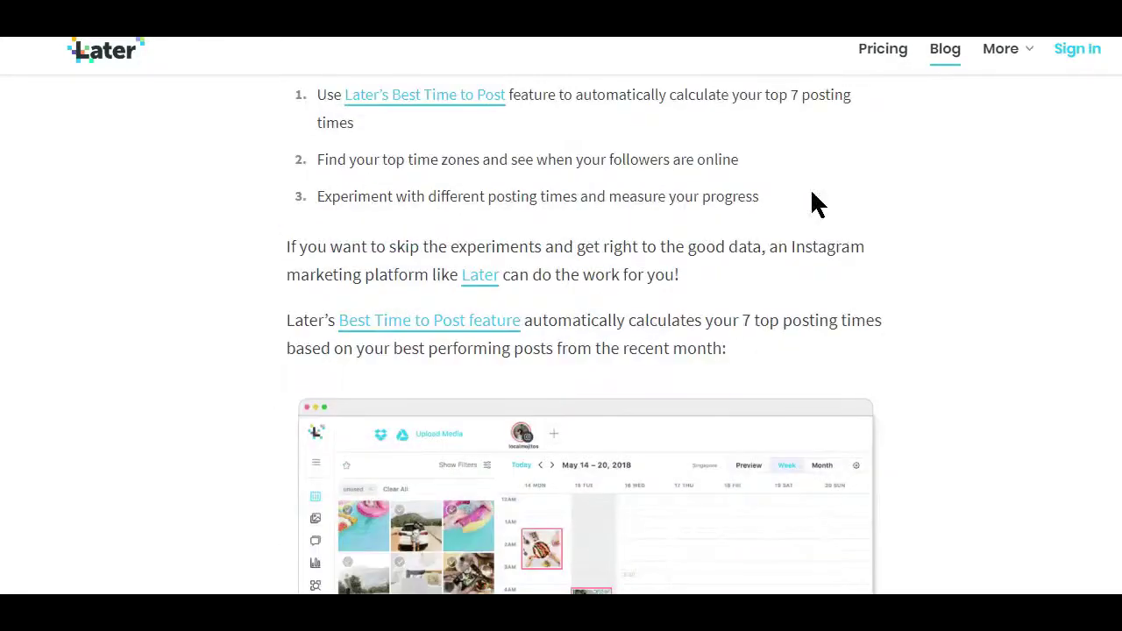
scroll(812, 203, down, 3)
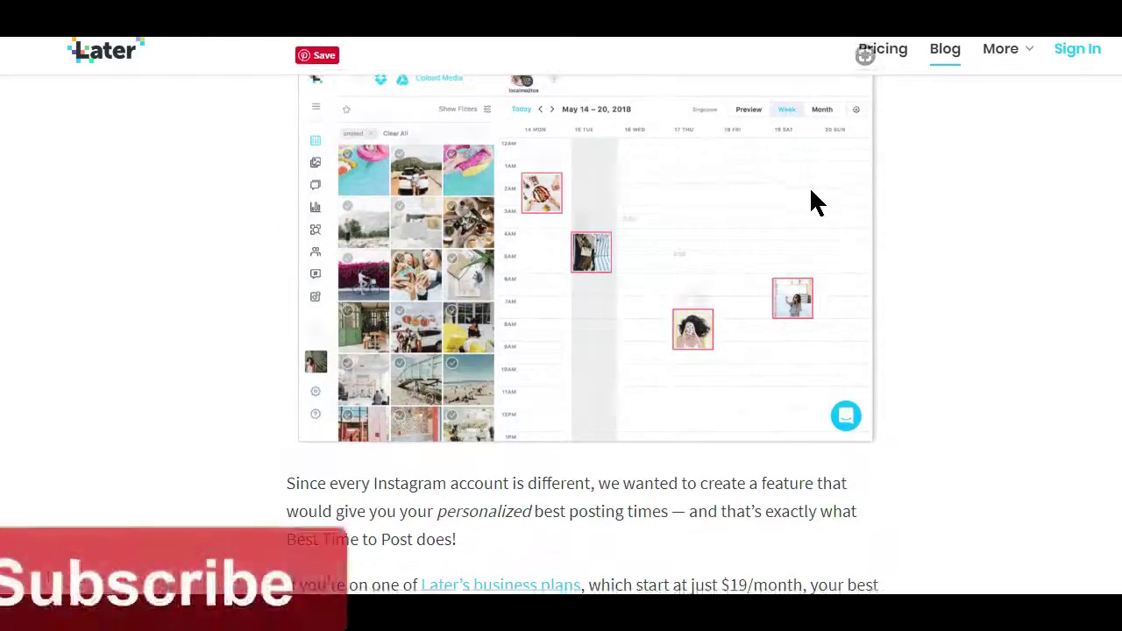
scroll(811, 203, down, 5)
scroll(811, 202, up, 7)
scroll(811, 203, up, 10)
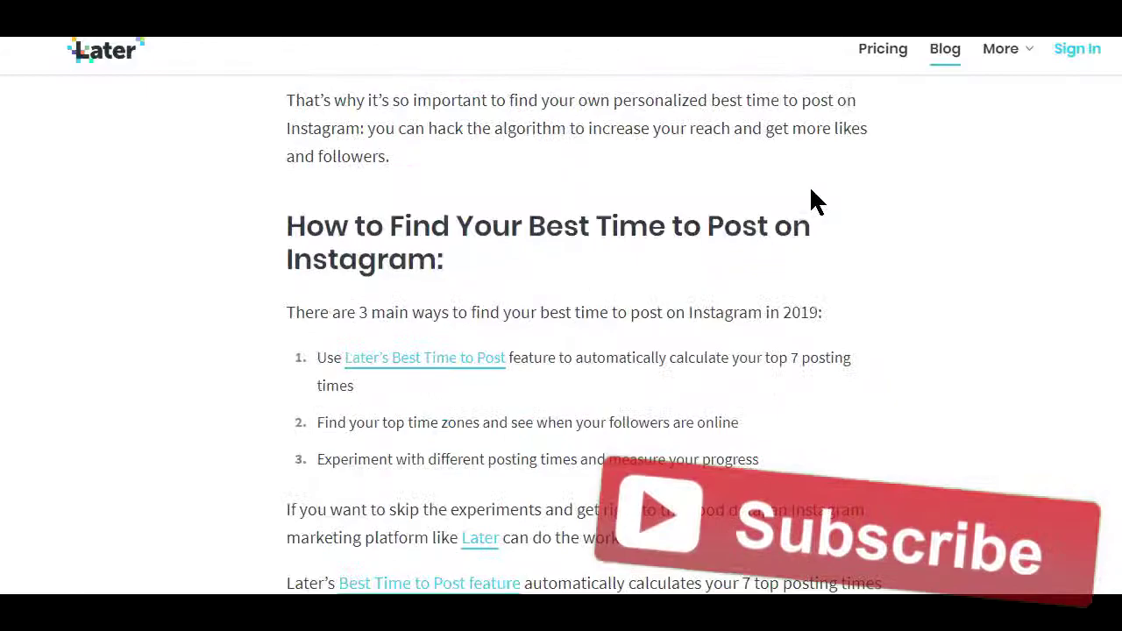